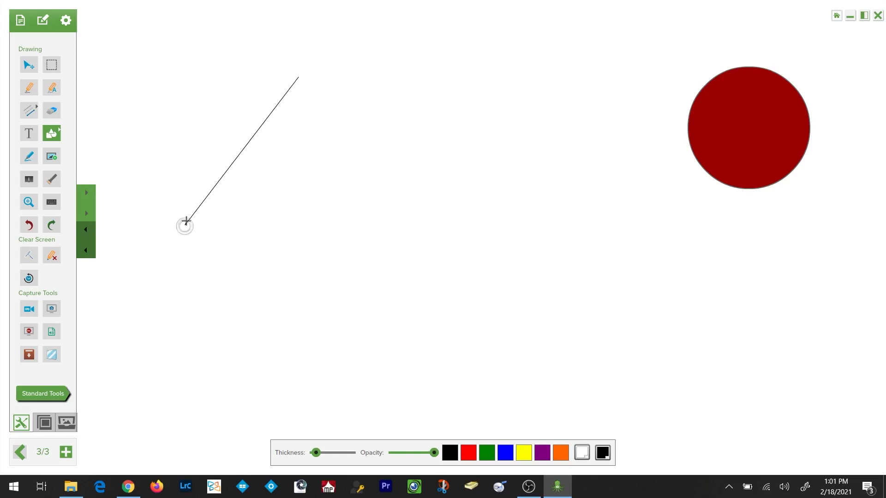
Place the remaining corners of the five-sided freeform polygon and close it at its starting point
{"action": "left_click", "coordinate": [390, 263]}
{"action": "left_click", "coordinate": [499, 105]}
{"action": "left_click", "coordinate": [317, 132]}
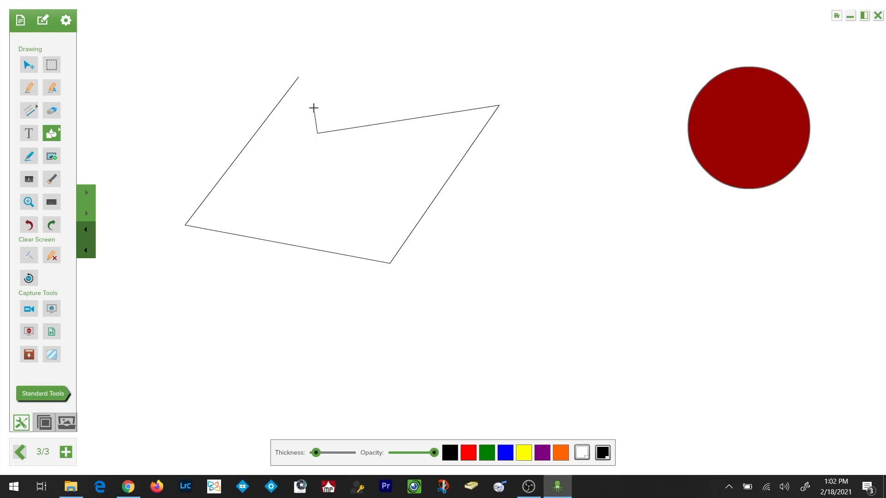
{"action": "left_click", "coordinate": [304, 78]}
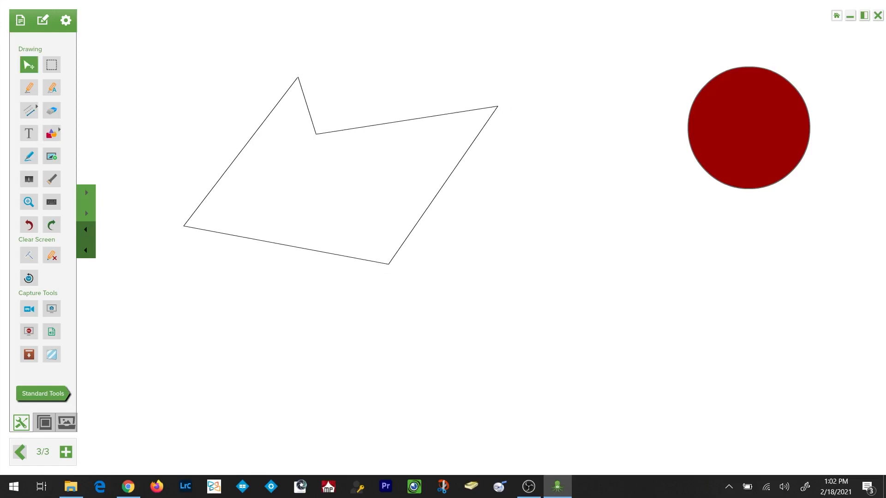
Fill the freeform polygon with dark red
{"action": "left_click", "coordinate": [236, 168]}
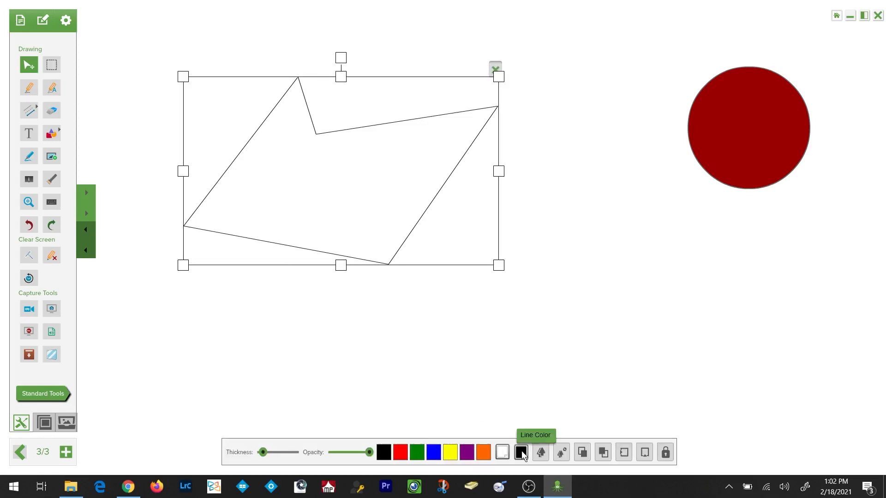
{"action": "left_click", "coordinate": [502, 453]}
{"action": "left_click", "coordinate": [542, 370]}
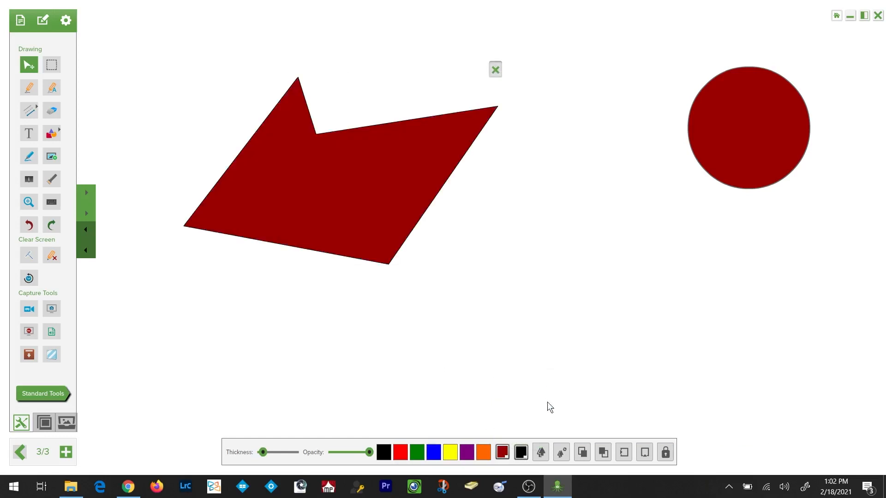
Give the polygon a thicker lime-green outline and move it below the red circle
{"action": "left_click", "coordinate": [520, 453]}
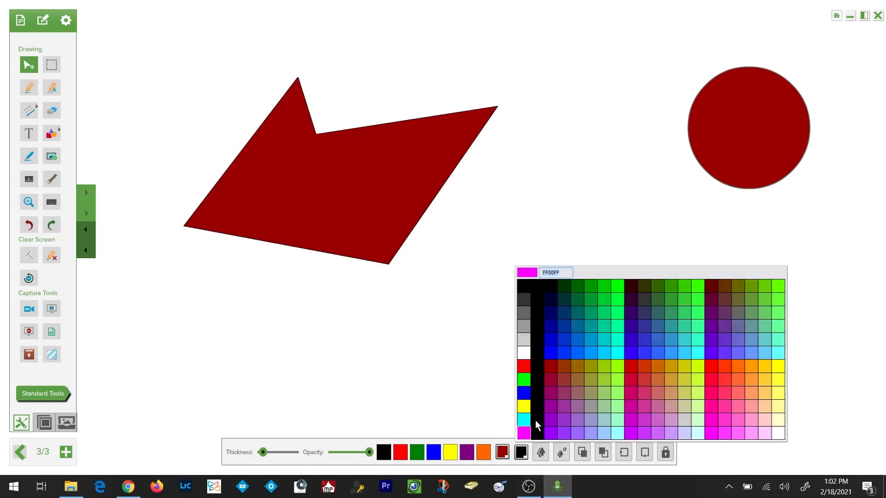
{"action": "left_click", "coordinate": [614, 365]}
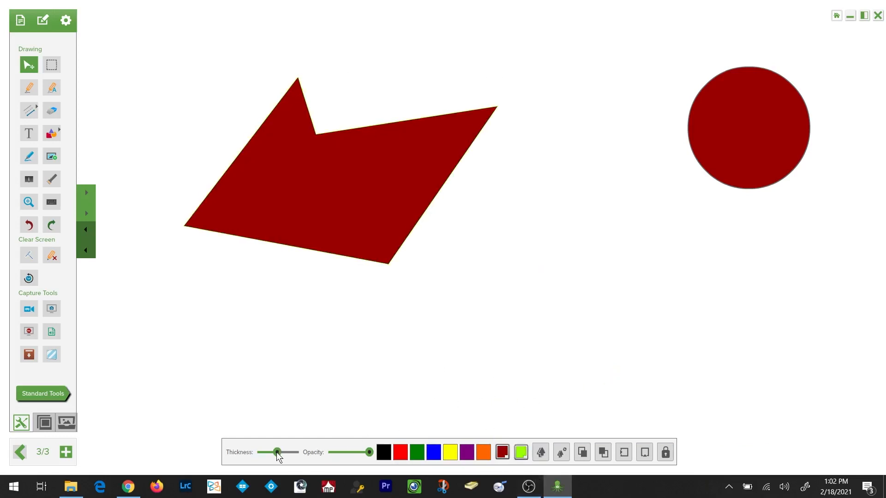
{"action": "left_click_drag", "start_coordinate": [276, 453], "coordinate": [279, 451]}
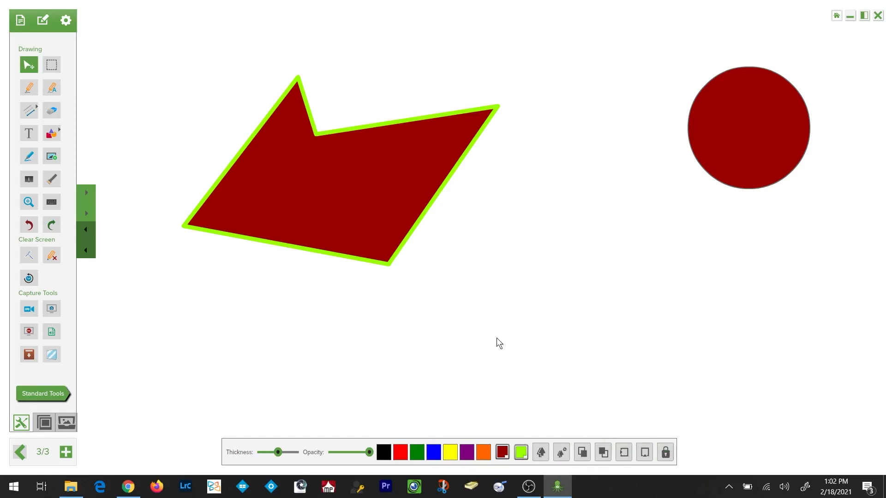
{"action": "left_click_drag", "start_coordinate": [363, 231], "coordinate": [709, 359]}
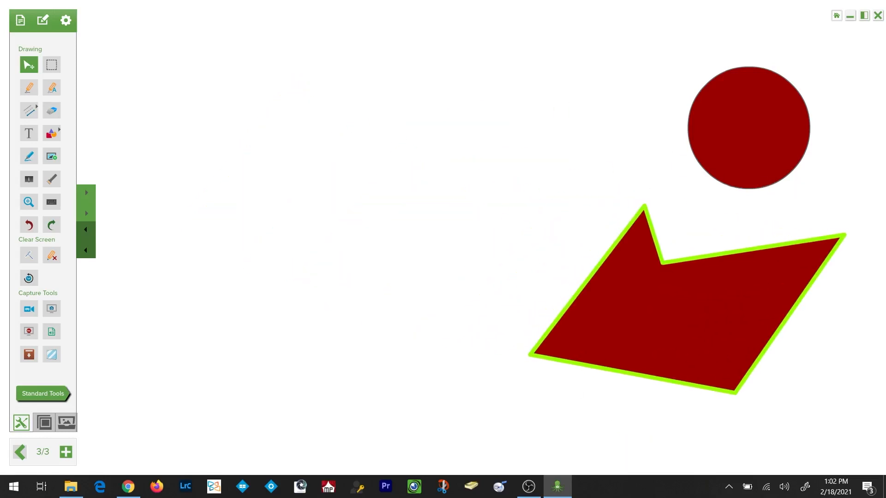
Sketch a triangle, a small circle, a wide rectangle and a small square with the shape recognition tool in the empty area
{"action": "left_click", "coordinate": [51, 133]}
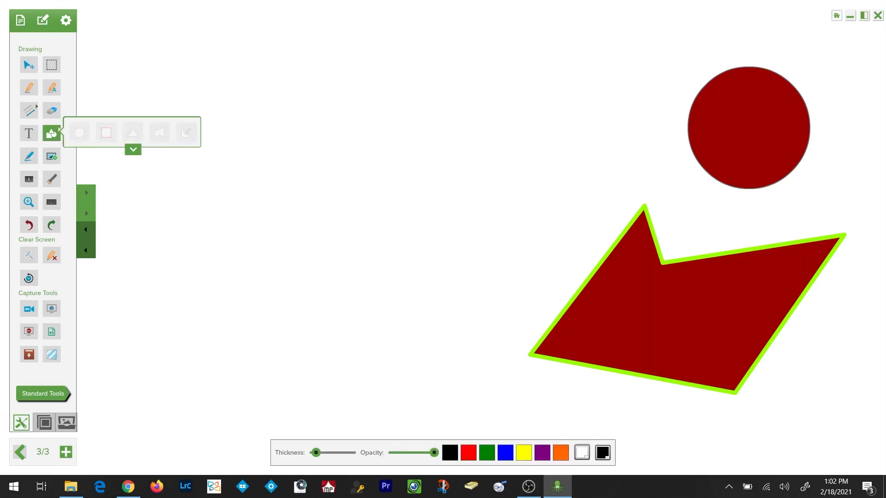
{"action": "left_click", "coordinate": [187, 133]}
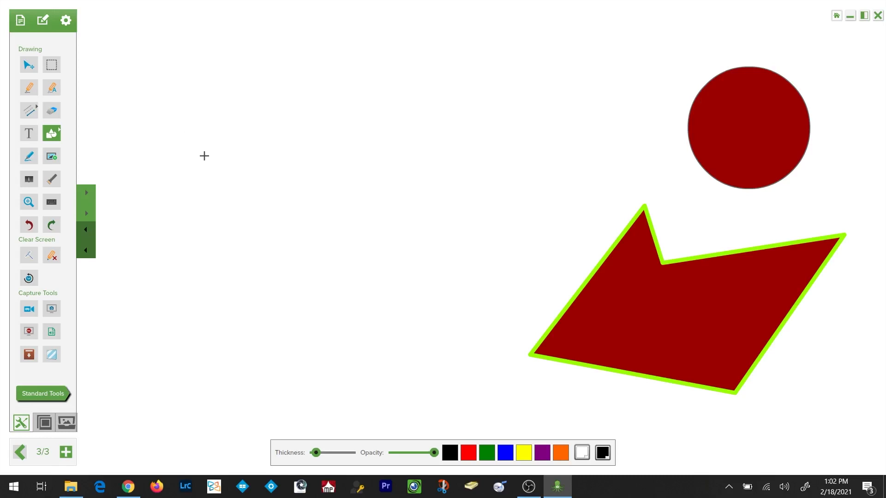
{"action": "mouse_move", "coordinate": [207, 162]}
{"action": "left_mouse_down"}
{"action": "mouse_move", "coordinate": [275, 65]}
{"action": "mouse_move", "coordinate": [289, 174]}
{"action": "mouse_move", "coordinate": [200, 174]}
{"action": "left_mouse_up"}
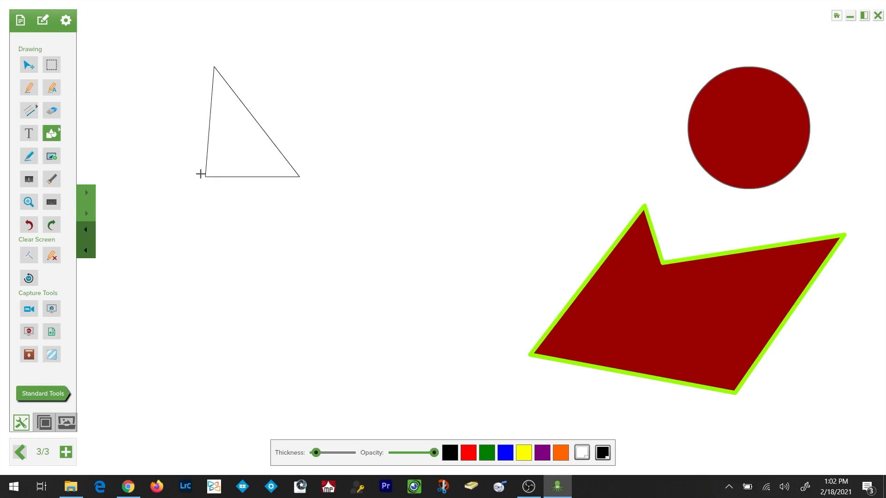
{"action": "mouse_move", "coordinate": [277, 241]}
{"action": "left_mouse_down"}
{"action": "mouse_move", "coordinate": [243, 277]}
{"action": "mouse_move", "coordinate": [251, 244]}
{"action": "left_mouse_up"}
{"action": "mouse_move", "coordinate": [397, 93]}
{"action": "left_mouse_down"}
{"action": "mouse_move", "coordinate": [408, 156]}
{"action": "mouse_move", "coordinate": [560, 139]}
{"action": "mouse_move", "coordinate": [389, 97]}
{"action": "left_mouse_up"}
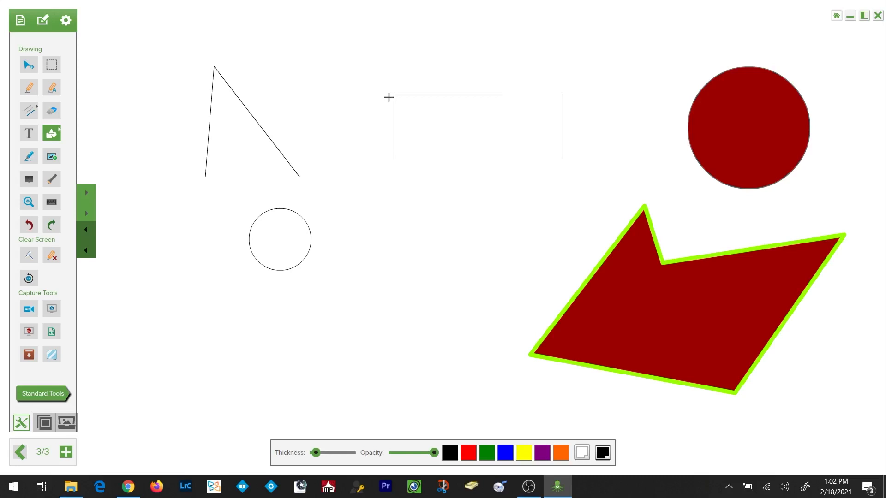
{"action": "mouse_move", "coordinate": [376, 216]}
{"action": "left_mouse_down"}
{"action": "mouse_move", "coordinate": [431, 267]}
{"action": "mouse_move", "coordinate": [418, 216]}
{"action": "mouse_move", "coordinate": [369, 218]}
{"action": "left_mouse_up"}
Fill the sketched triangle with blue
{"action": "left_click", "coordinate": [28, 67]}
{"action": "left_click", "coordinate": [206, 158]}
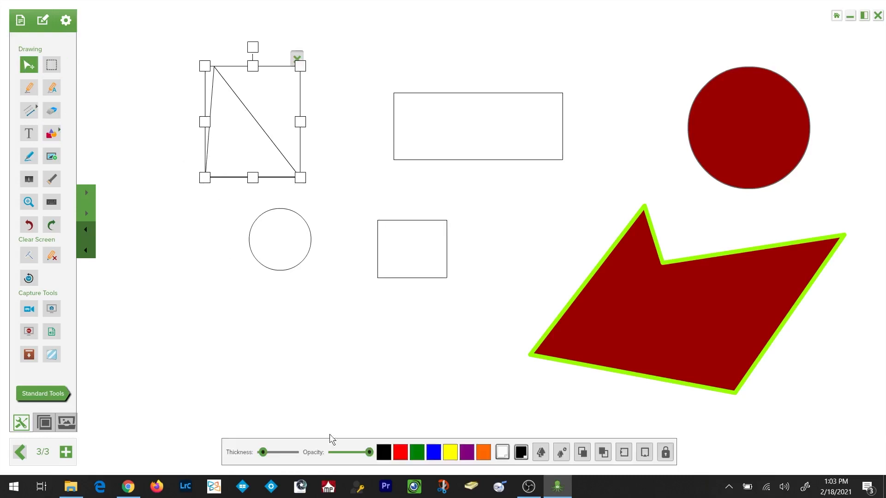
{"action": "left_click", "coordinate": [434, 451]}
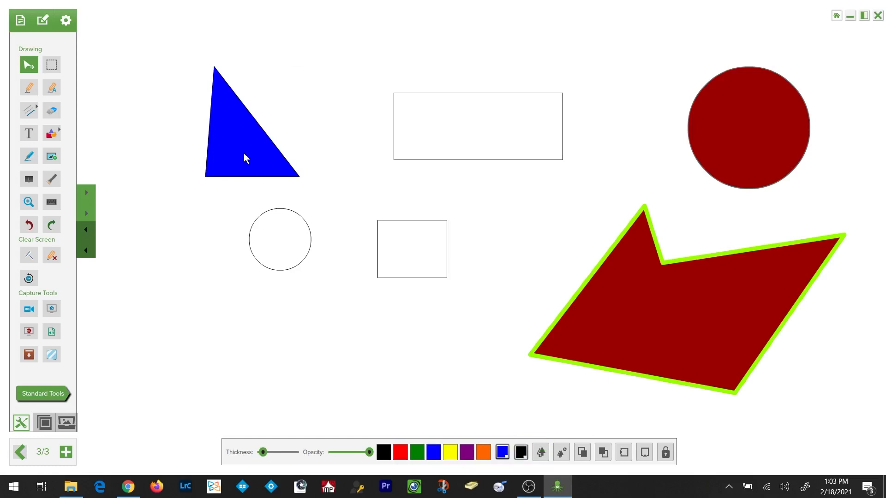
Move the blue triangle to the canvas's upper-left corner and remove the unfilled circle, rectangle and square
{"action": "left_click_drag", "start_coordinate": [248, 167], "coordinate": [141, 114]}
{"action": "left_click_drag", "start_coordinate": [255, 330], "coordinate": [863, 457]}
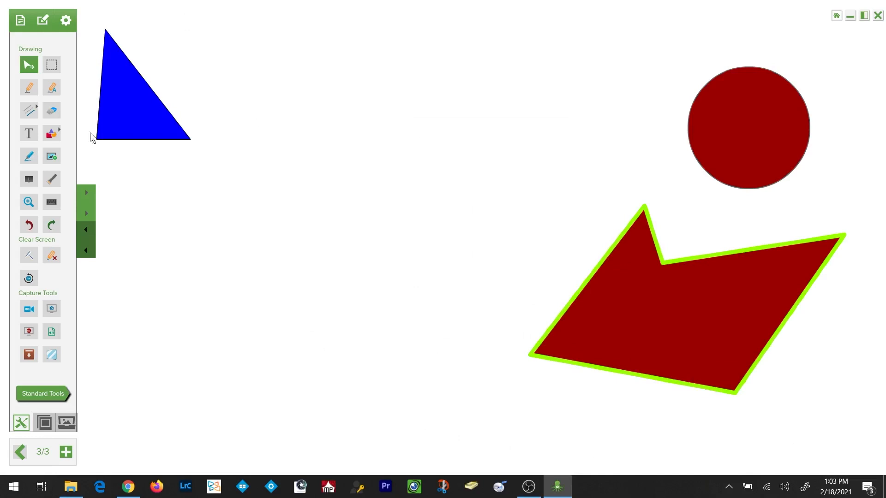
Add a right-pointing block arrow from the Arrows shapes, placed below and to the right of the blue triangle
{"action": "left_click", "coordinate": [55, 132]}
{"action": "left_click", "coordinate": [139, 152]}
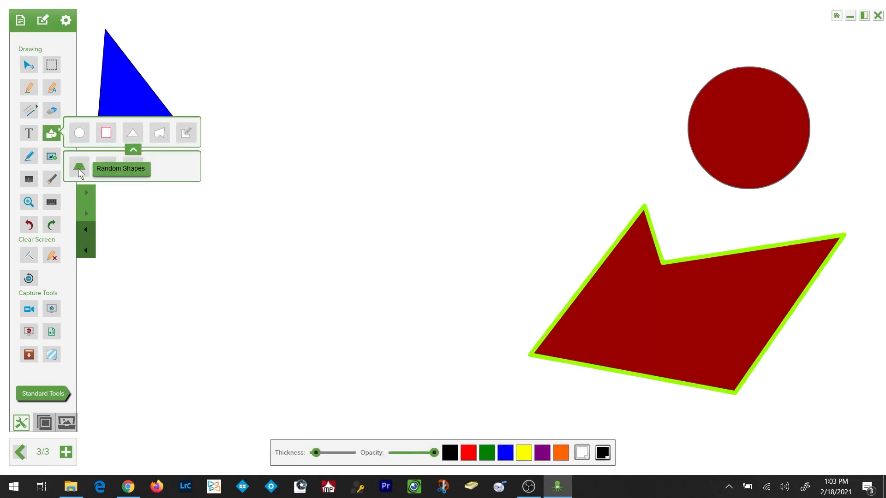
{"action": "left_click", "coordinate": [79, 167]}
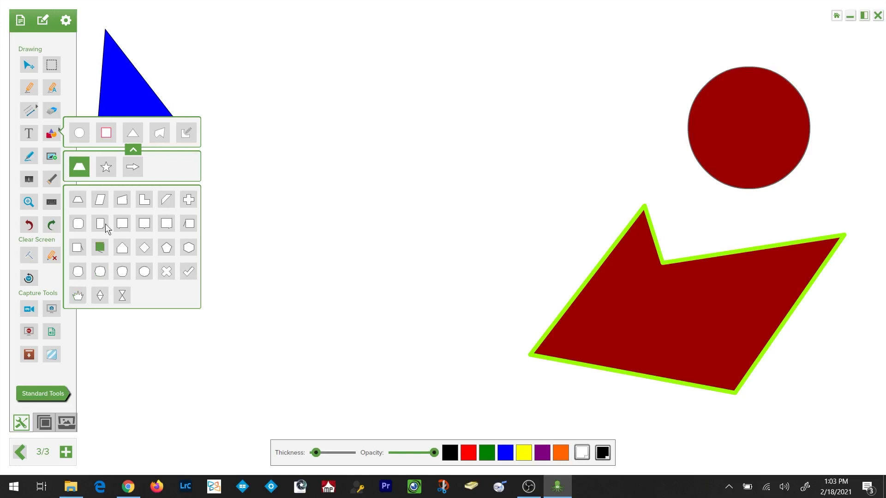
{"action": "left_click", "coordinate": [133, 169]}
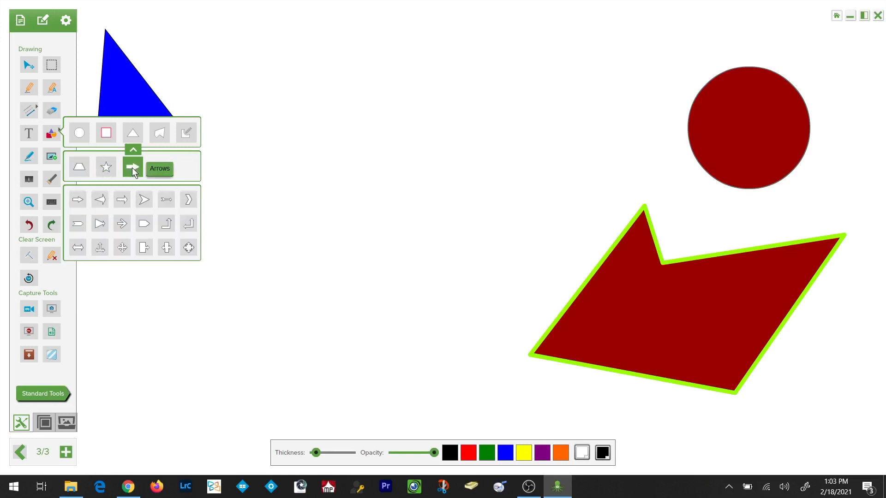
{"action": "left_click", "coordinate": [122, 201]}
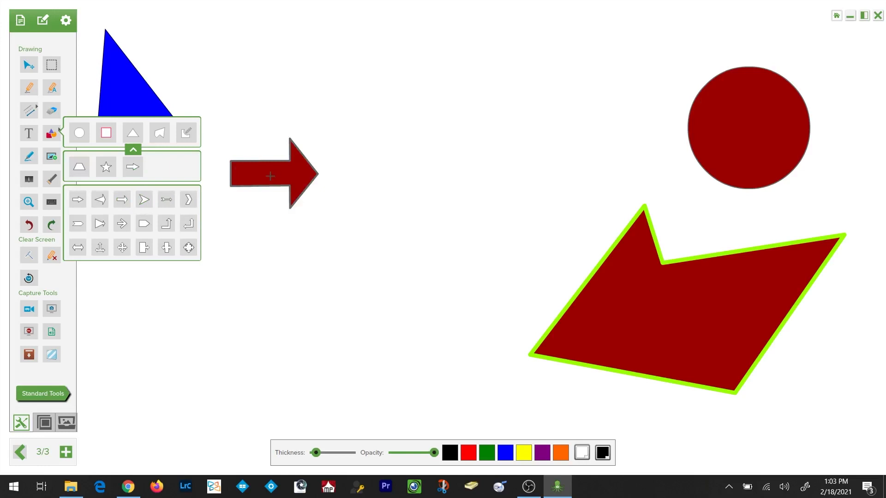
Stretch the block arrow to a longer, larger size and position it beside the red polygon
{"action": "left_click", "coordinate": [33, 66]}
{"action": "left_click_drag", "start_coordinate": [275, 176], "coordinate": [376, 140]}
{"action": "left_click_drag", "start_coordinate": [377, 221], "coordinate": [511, 224]}
{"action": "left_click_drag", "start_coordinate": [341, 139], "coordinate": [342, 222]}
Fill the block arrow with green and move it toward the canvas's lower-left area
{"action": "left_click", "coordinate": [414, 448]}
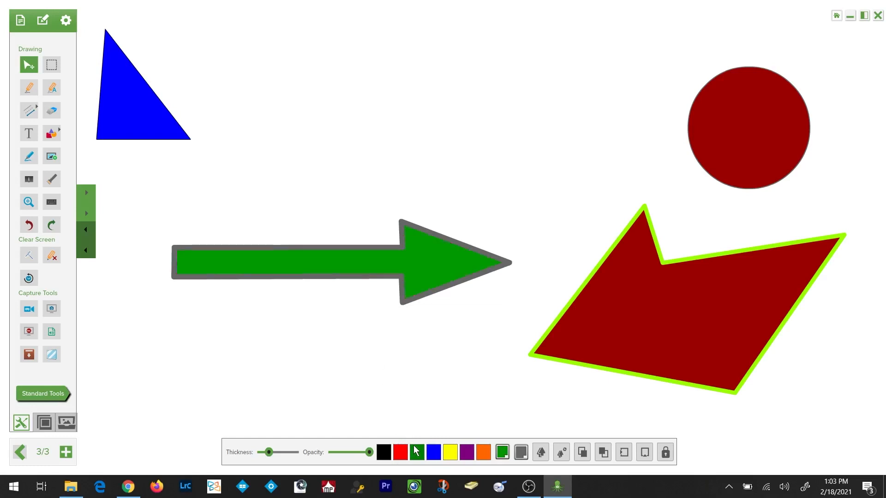
{"action": "left_click", "coordinate": [418, 277]}
{"action": "left_click_drag", "start_coordinate": [418, 278], "coordinate": [365, 342]}
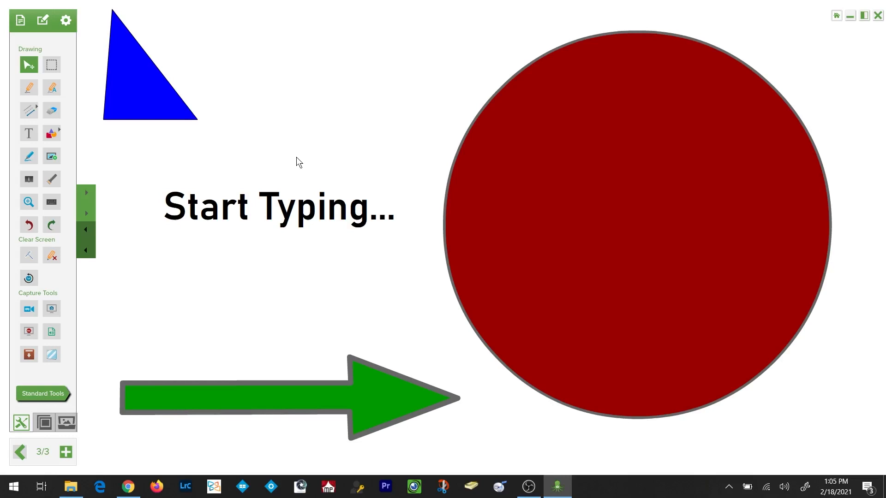
Move the "Start Typing..." text up into the space between the blue triangle and the red circle
{"action": "left_click", "coordinate": [288, 196]}
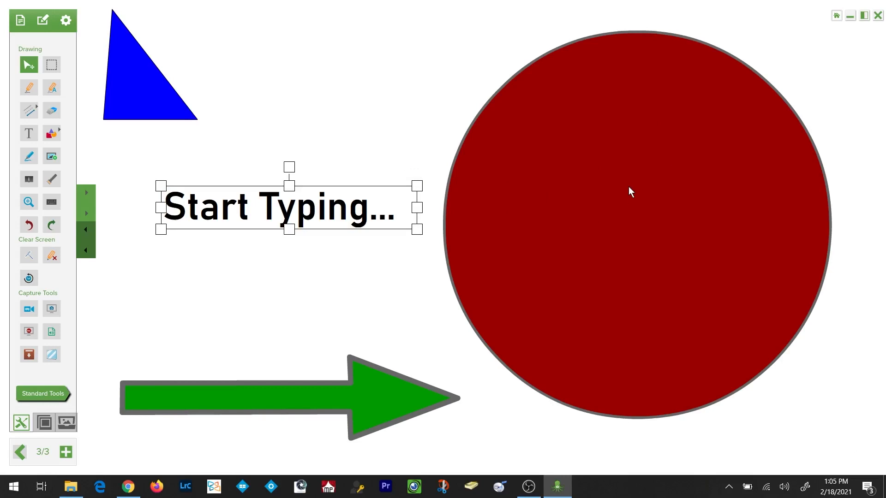
{"action": "left_click", "coordinate": [323, 130]}
{"action": "left_click_drag", "start_coordinate": [261, 211], "coordinate": [296, 165]}
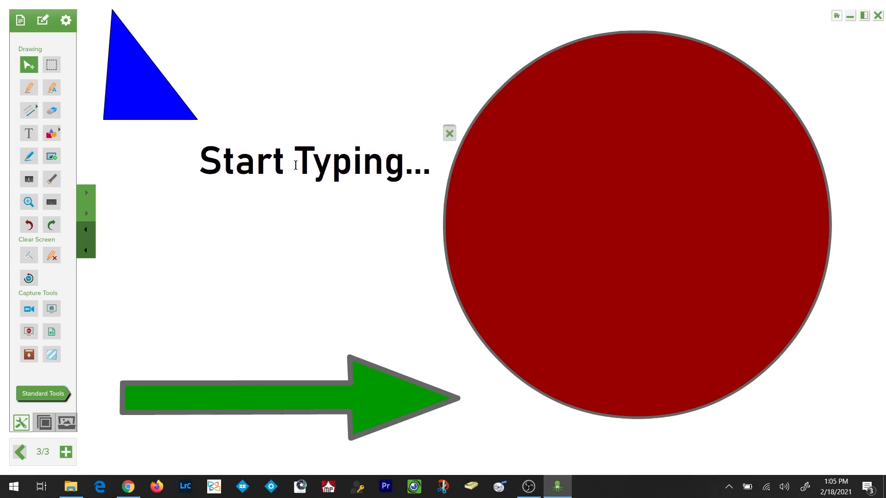
Send the large red circle to the back and move the "Start Typing..." text onto its upper part
{"action": "left_click", "coordinate": [532, 107]}
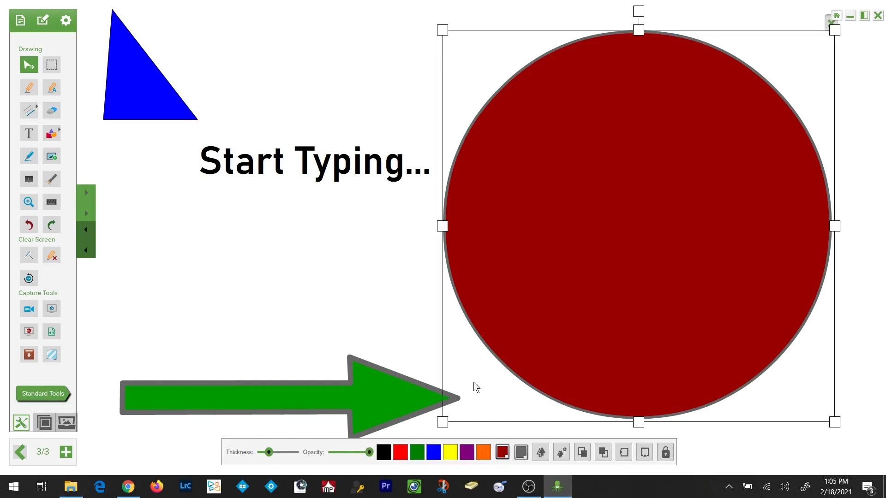
{"action": "left_click", "coordinate": [603, 457]}
{"action": "left_click_drag", "start_coordinate": [275, 164], "coordinate": [589, 119]}
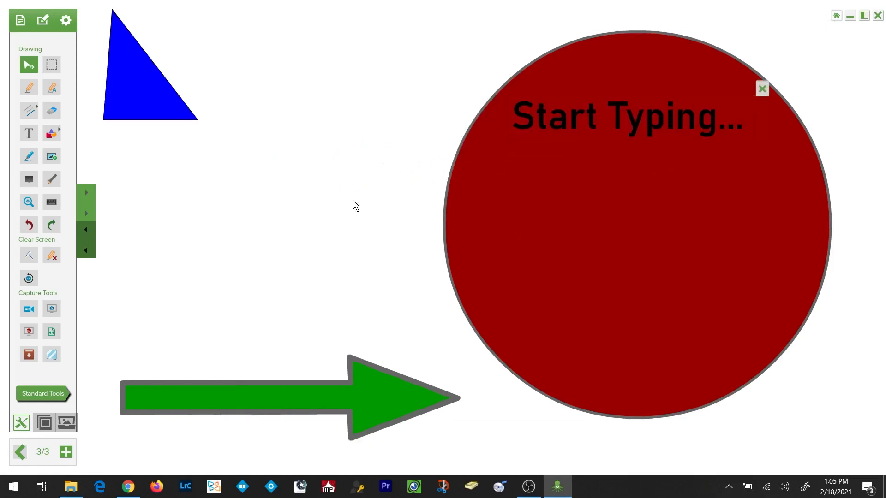
Move the blue triangle onto the red circle, overlapping the start of the text, and send it to the back
{"action": "left_click", "coordinate": [128, 71]}
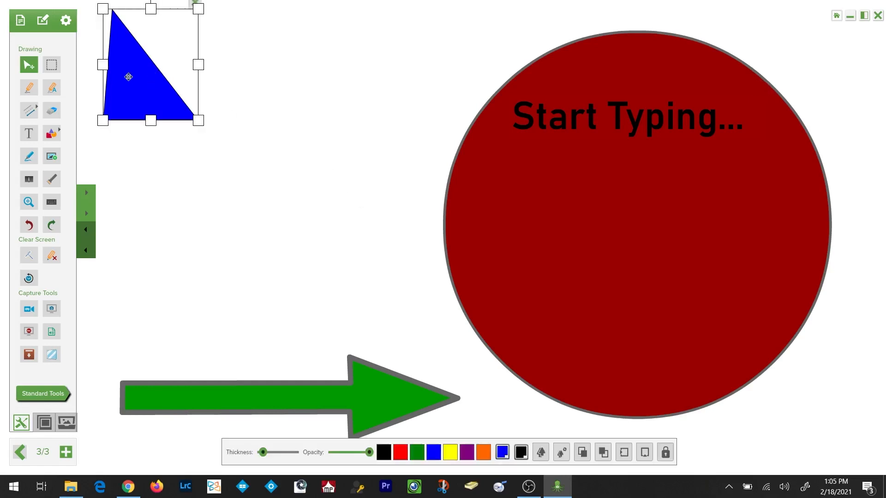
{"action": "left_click_drag", "start_coordinate": [128, 69], "coordinate": [528, 152]}
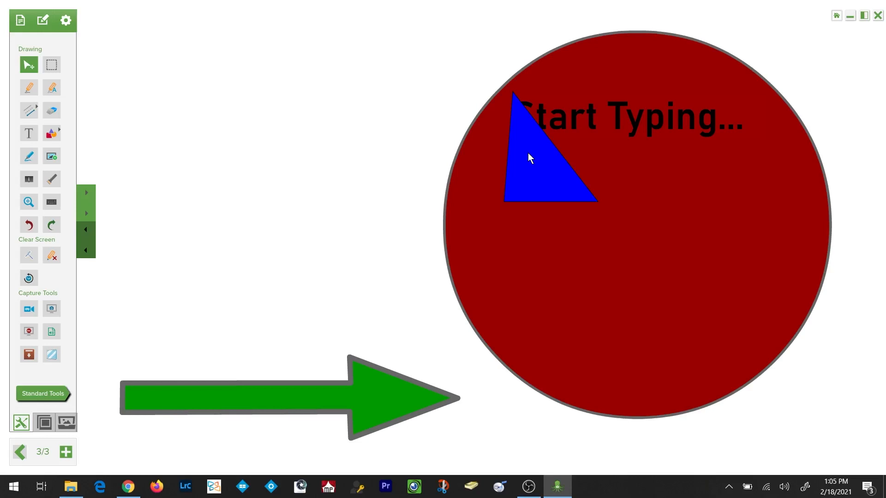
{"action": "left_click", "coordinate": [532, 155]}
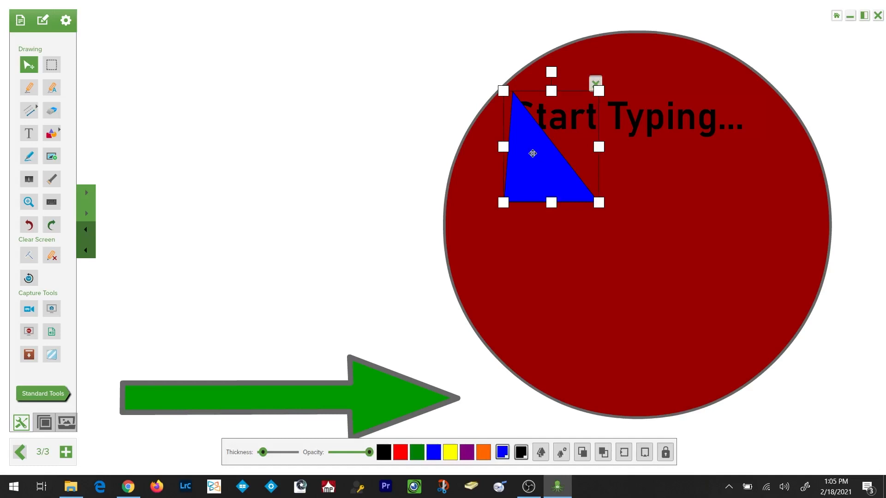
{"action": "left_click", "coordinate": [600, 451]}
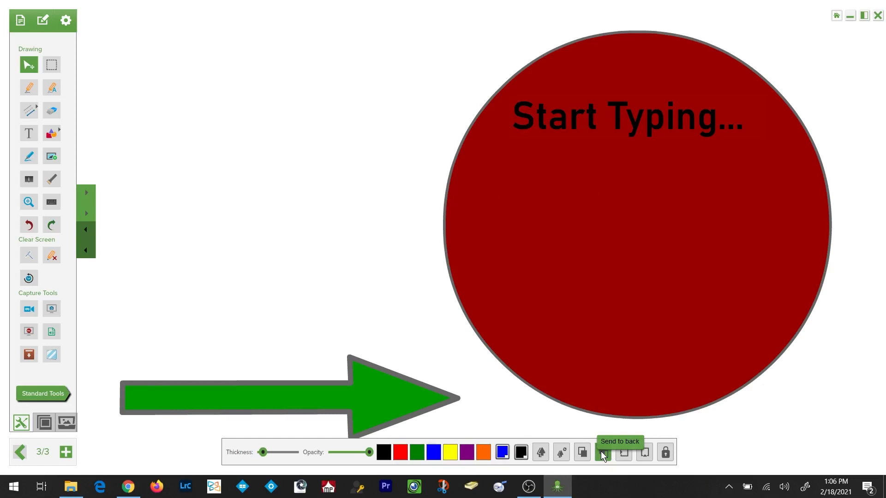
Send the red circle to the back, behind the blue triangle
{"action": "left_click", "coordinate": [755, 302]}
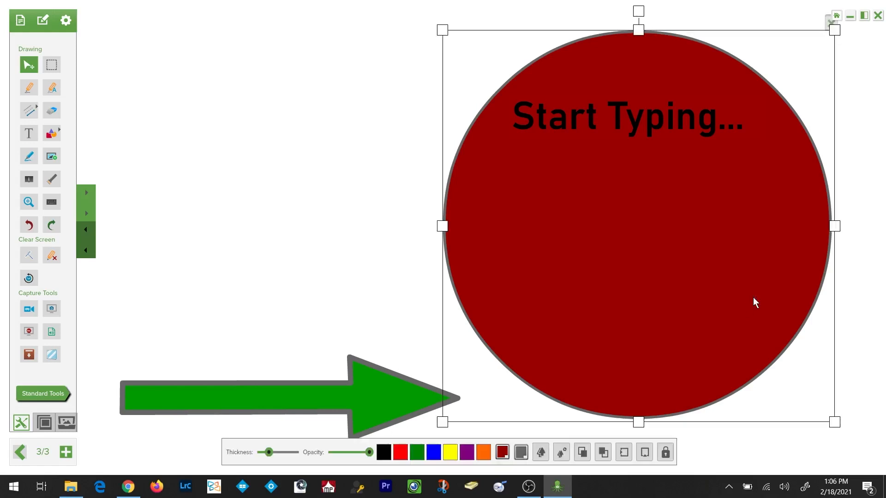
{"action": "left_click", "coordinate": [602, 452]}
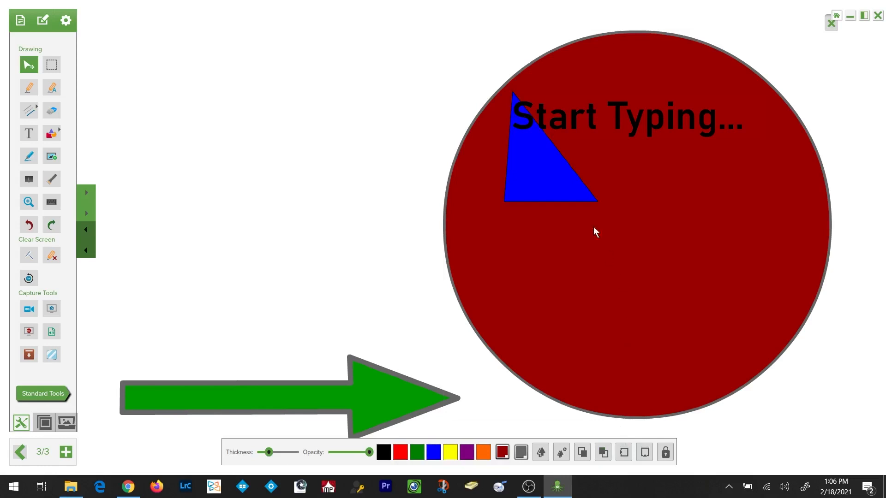
Enlarge the blue triangle and move it toward the middle of the red circle, behind the text
{"action": "left_click", "coordinate": [595, 199]}
{"action": "left_click_drag", "start_coordinate": [599, 202], "coordinate": [666, 252]}
{"action": "left_click_drag", "start_coordinate": [614, 186], "coordinate": [690, 163]}
Move the "Start Typing..." text down to the middle of the red circle
{"action": "left_click", "coordinate": [702, 133]}
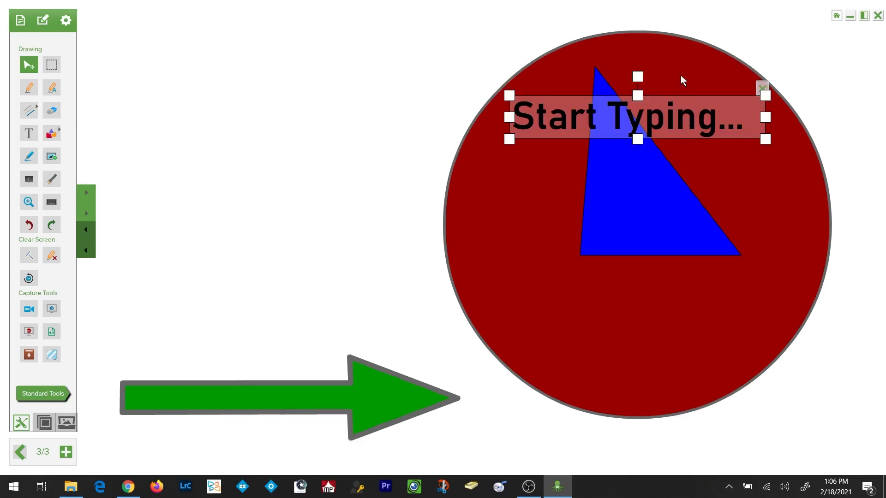
{"action": "left_click", "coordinate": [677, 113]}
{"action": "left_click_drag", "start_coordinate": [677, 113], "coordinate": [690, 197]}
Move the blue triangle to the circle's left side and the green arrow onto the circle's lower part
{"action": "left_click_drag", "start_coordinate": [674, 240], "coordinate": [599, 242]}
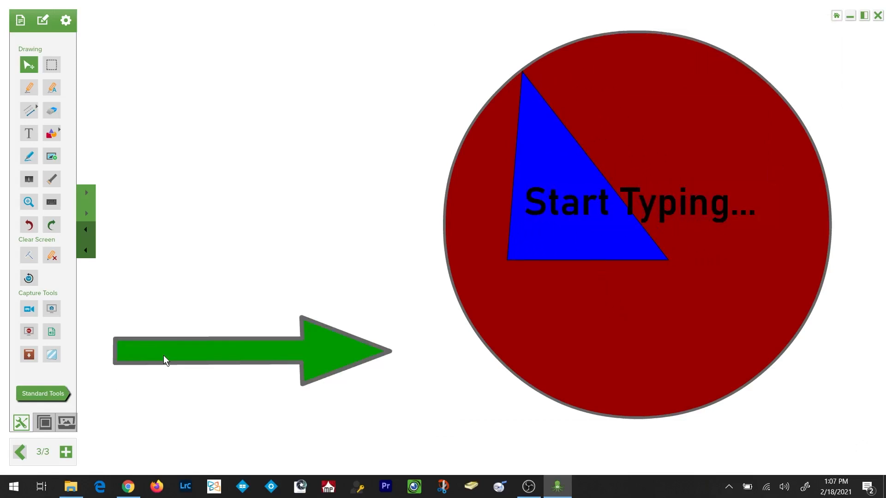
{"action": "left_click_drag", "start_coordinate": [164, 356], "coordinate": [542, 325]}
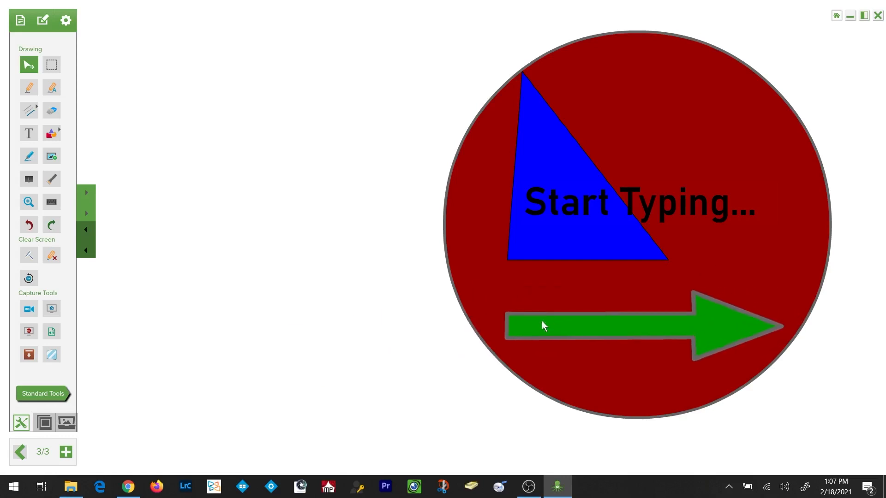